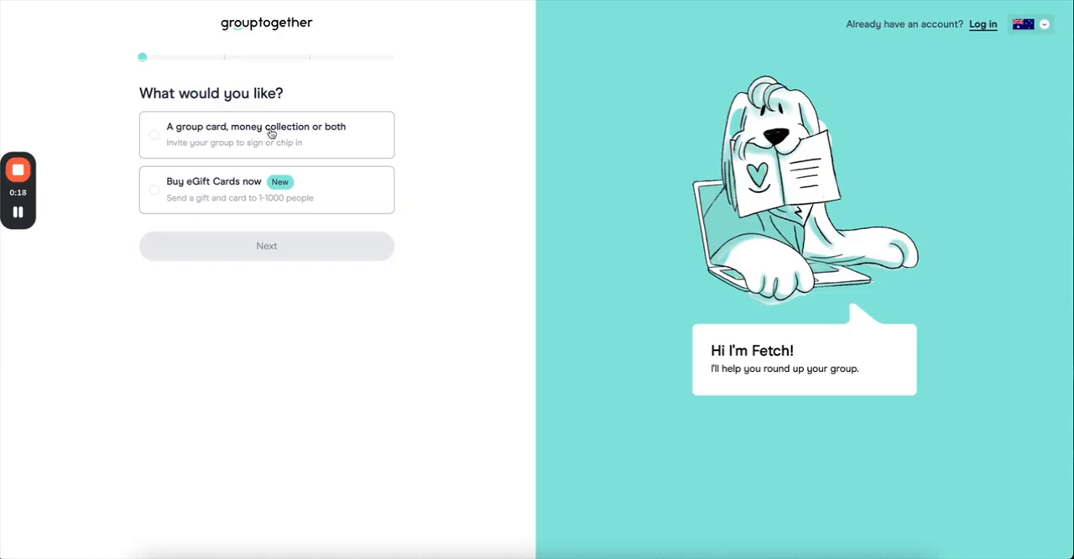
Start a group card and money collection where people sign a card & contribute money, with Farewell/Retirement as the occasion.
double_click(270, 133)
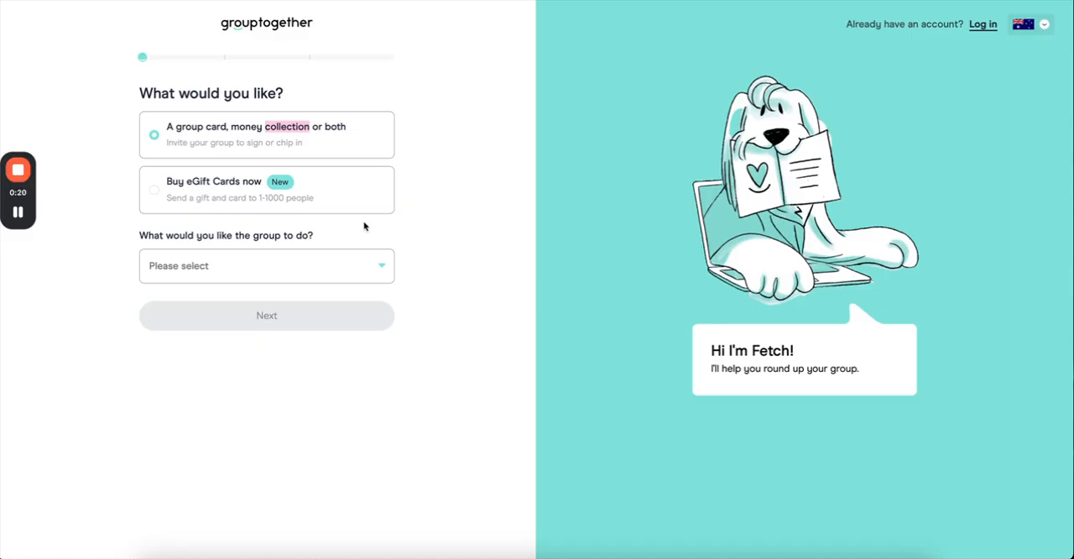
click(350, 265)
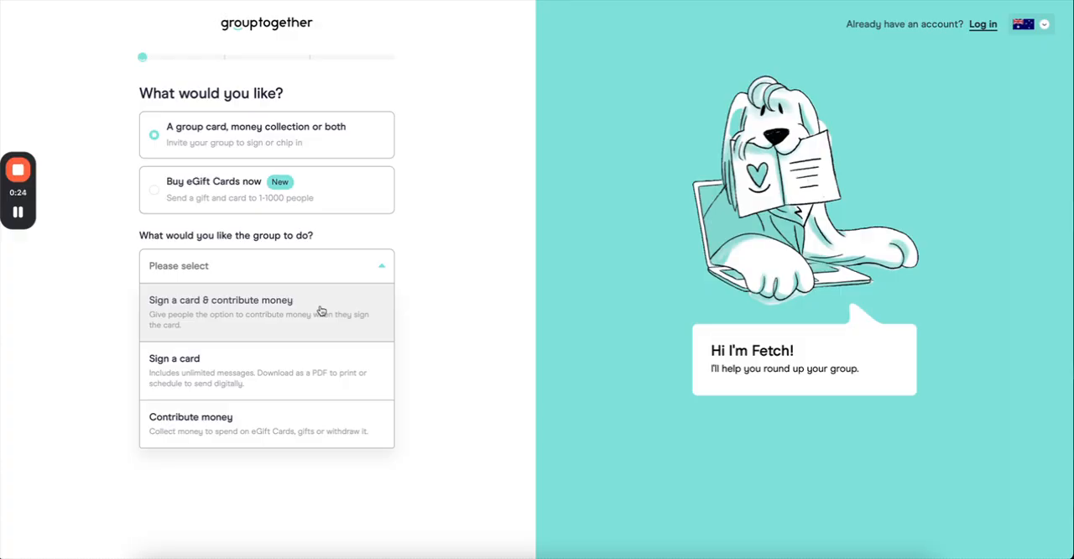
click(319, 311)
click(300, 345)
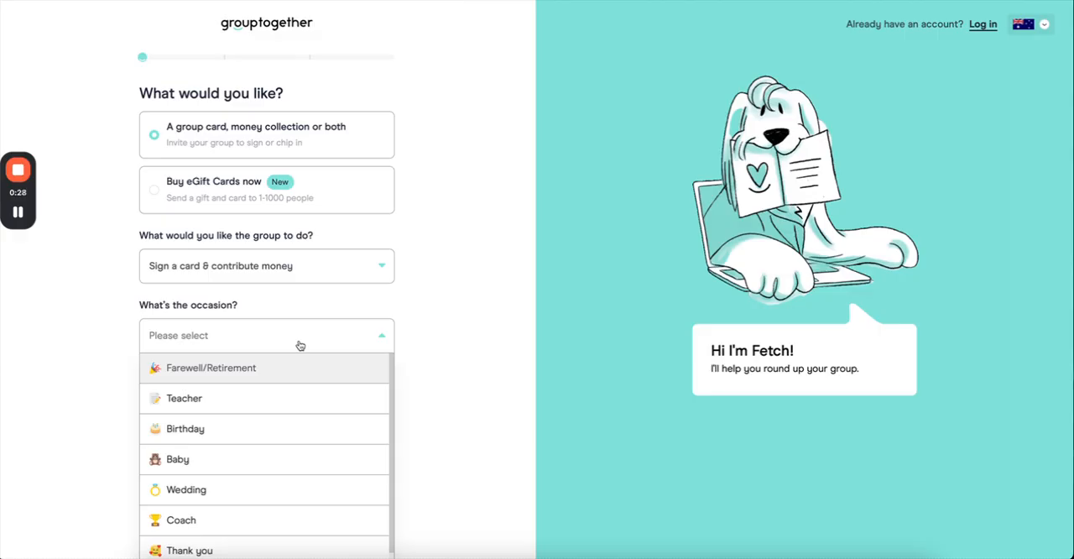
scroll(299, 344, down, 1)
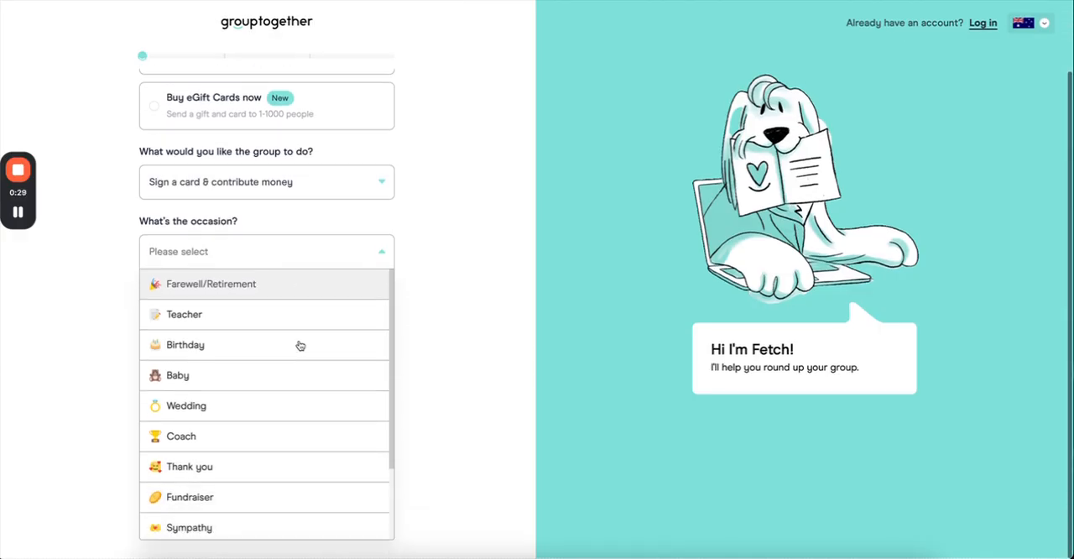
click(305, 282)
click(262, 373)
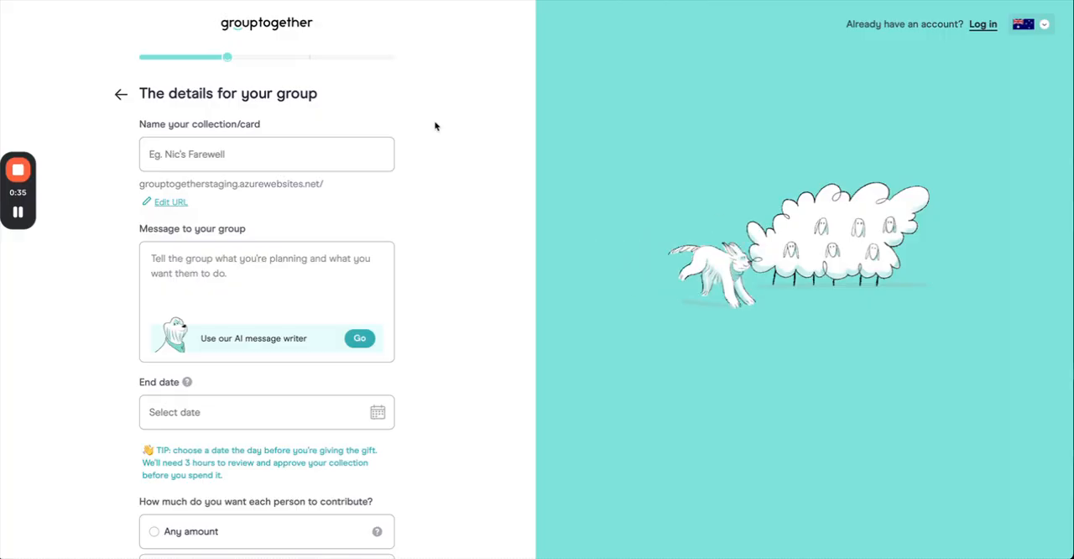
Name the collection with "Farewell", the recipient's first name and 2025, written as one word.
click(284, 156)
text(F)
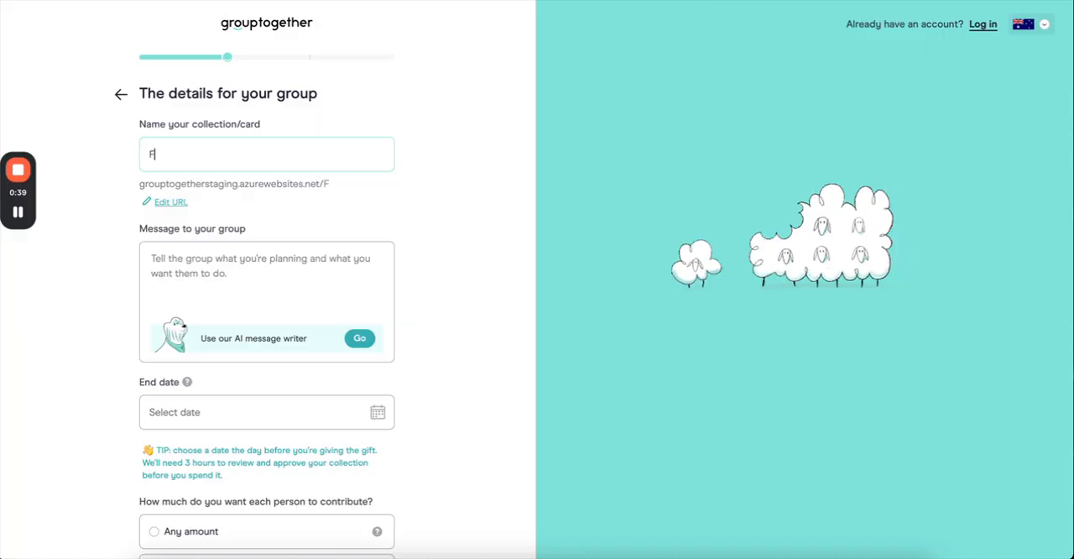
text(arewell)
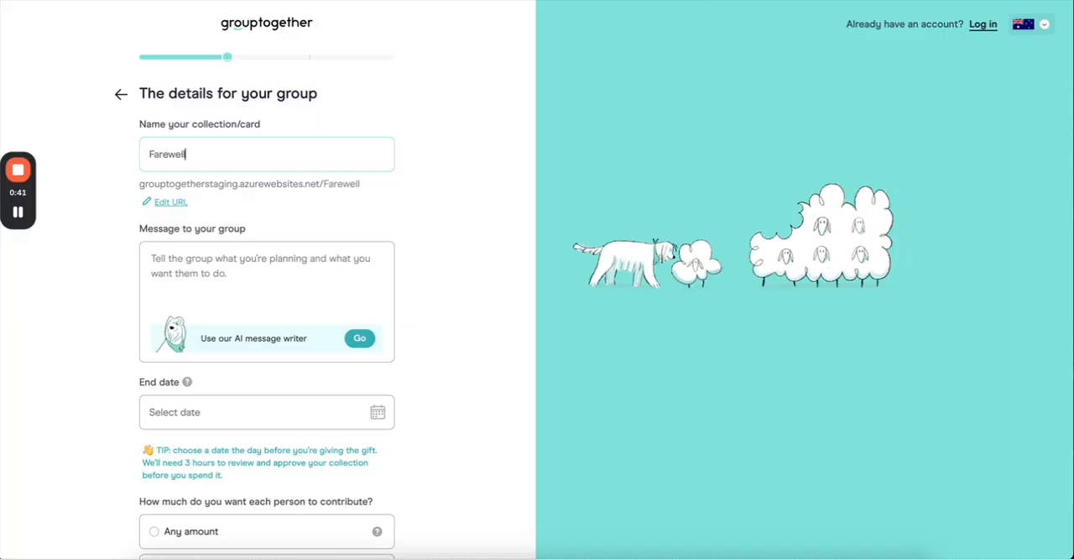
text(Chloe)
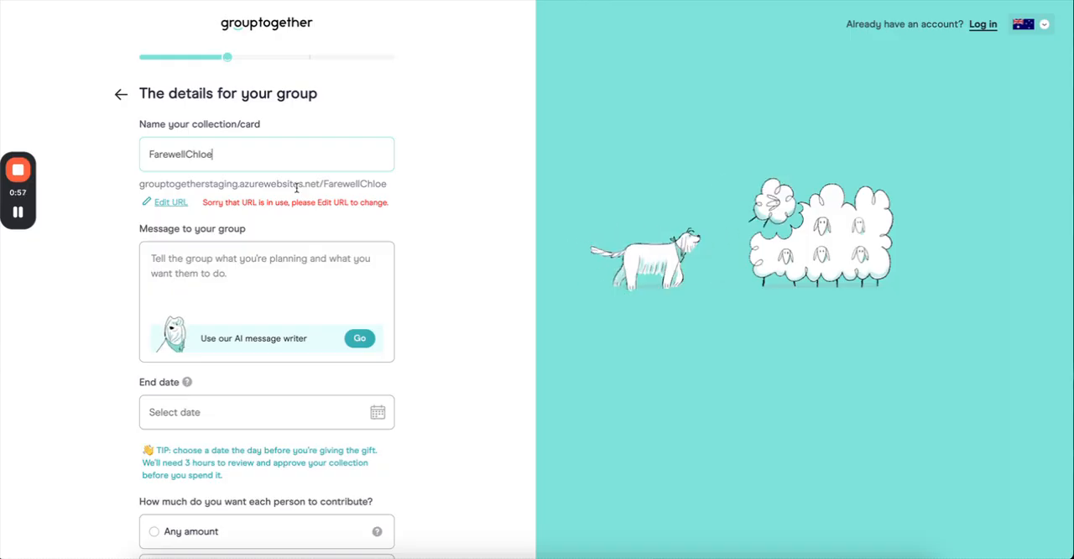
text(2025)
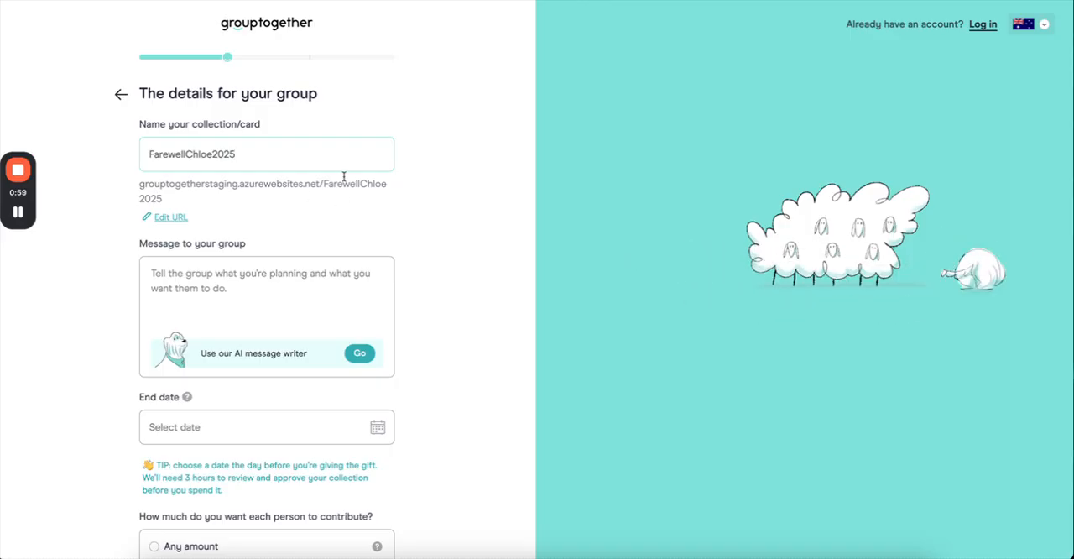
Write a message asking the team to sign the farewell card and contribute some money towards the gift, no pressure.
scroll(335, 208, down, 3)
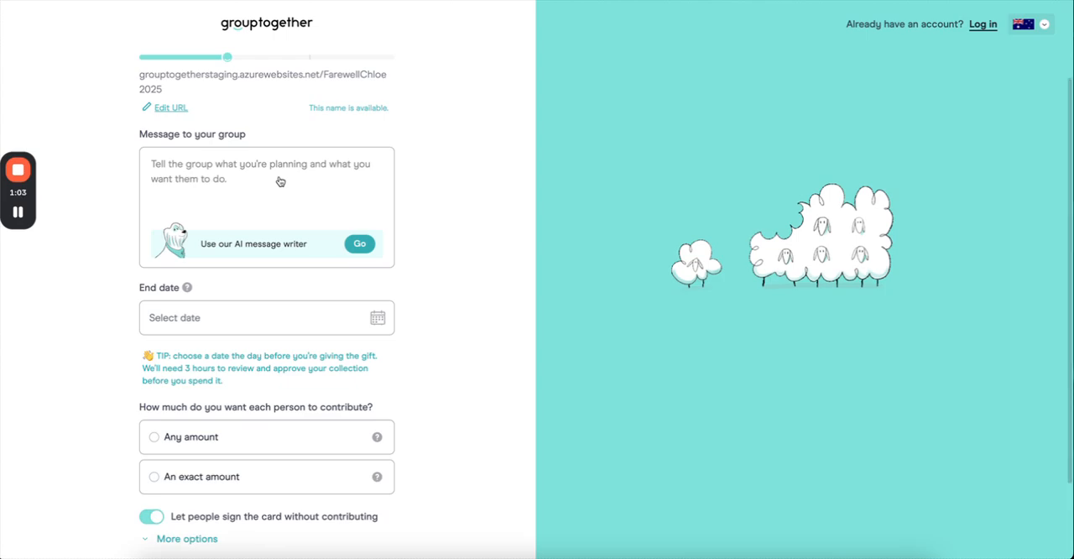
click(18, 213)
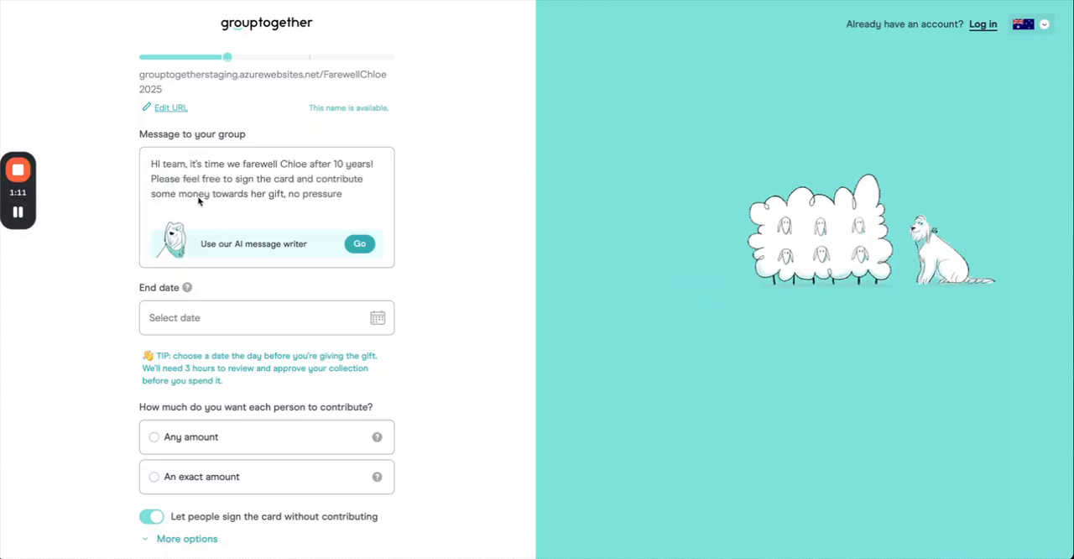
Examine the options of the AI message writer down to message length and emojis, and close it without generating a message.
click(357, 244)
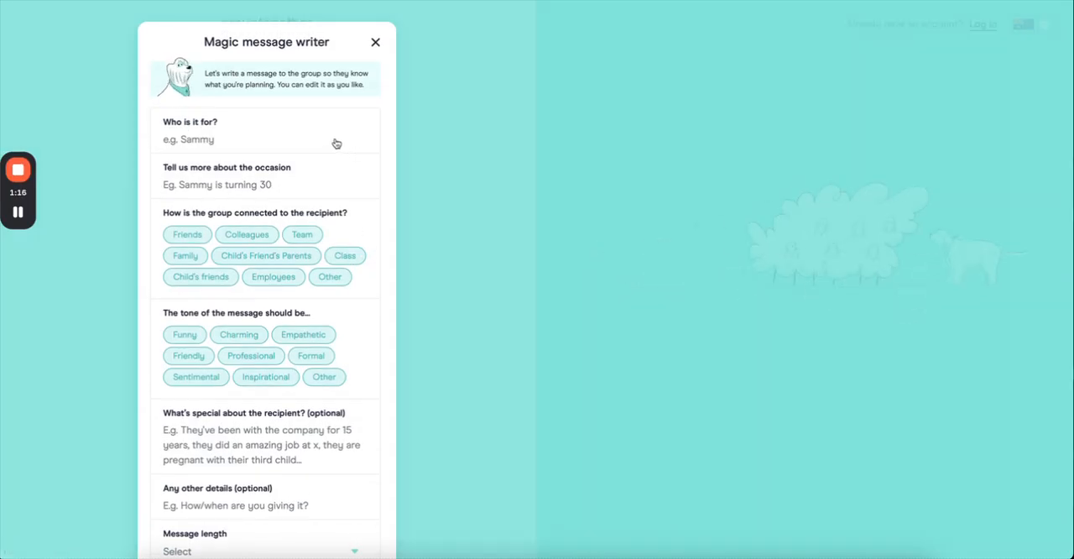
scroll(335, 143, down, 1)
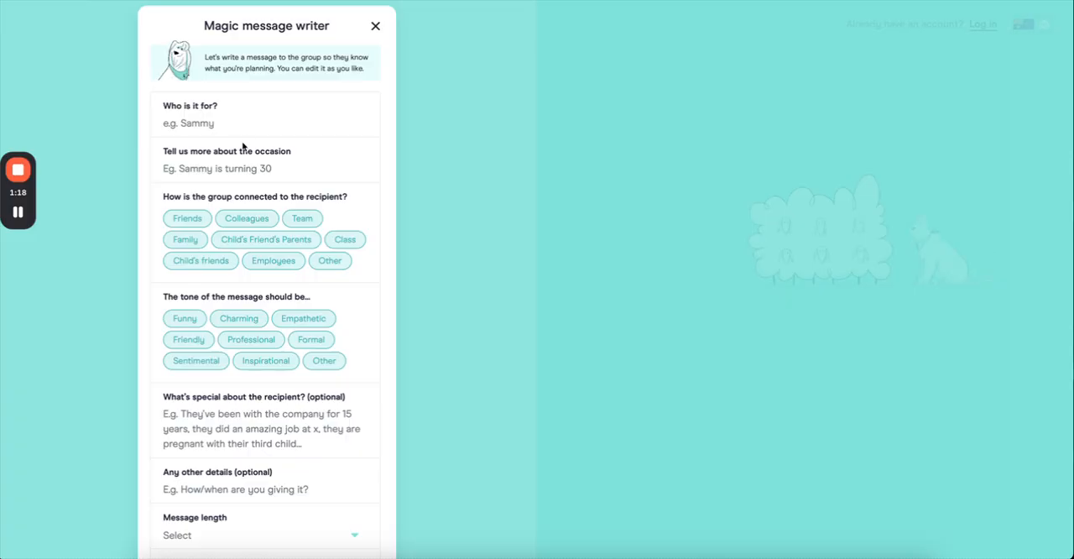
scroll(242, 148, down, 2)
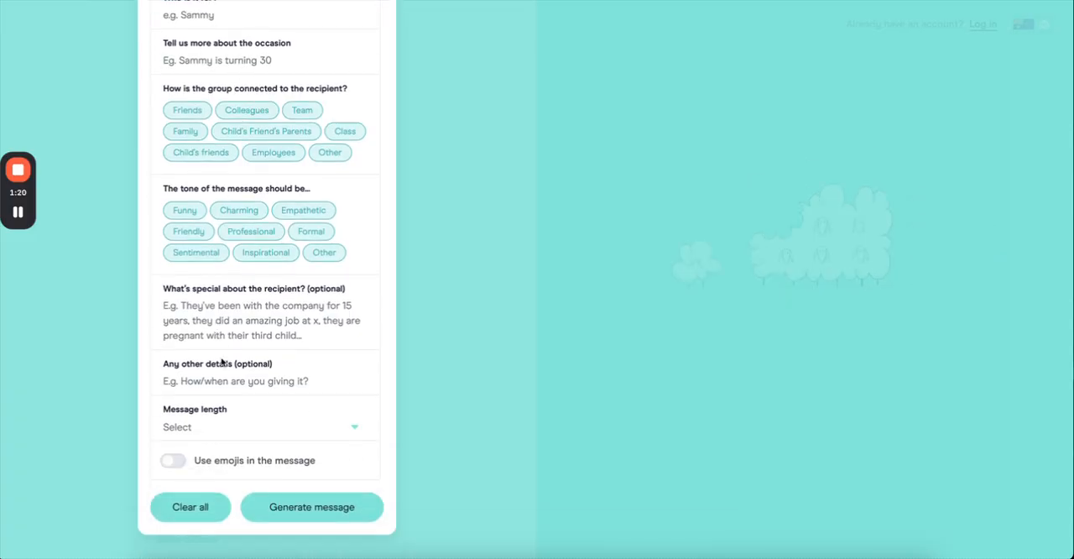
scroll(222, 361, up, 3)
click(378, 45)
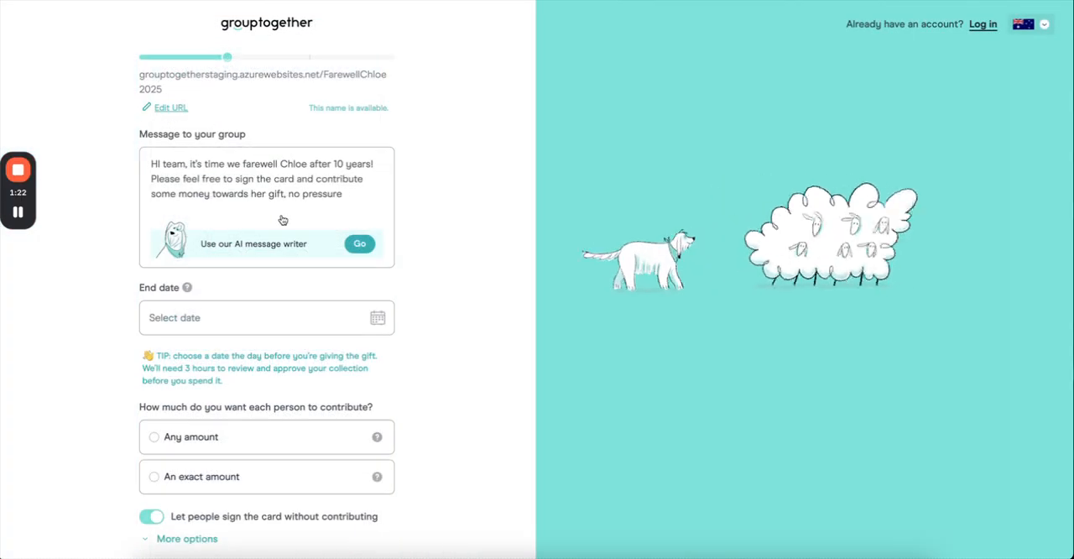
Set the collection's end date to 21 October 2025.
scroll(282, 220, down, 2)
click(319, 216)
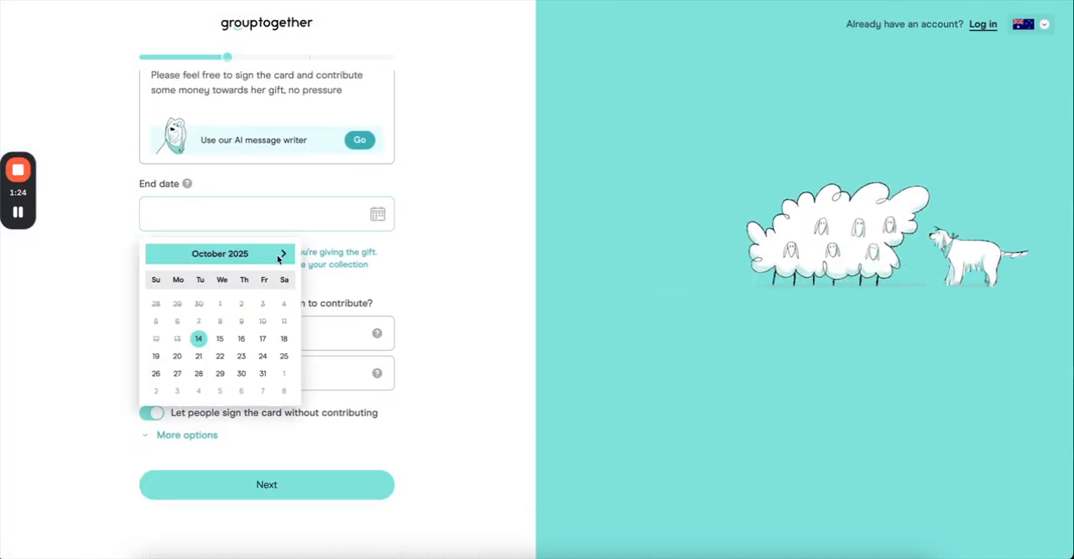
click(201, 359)
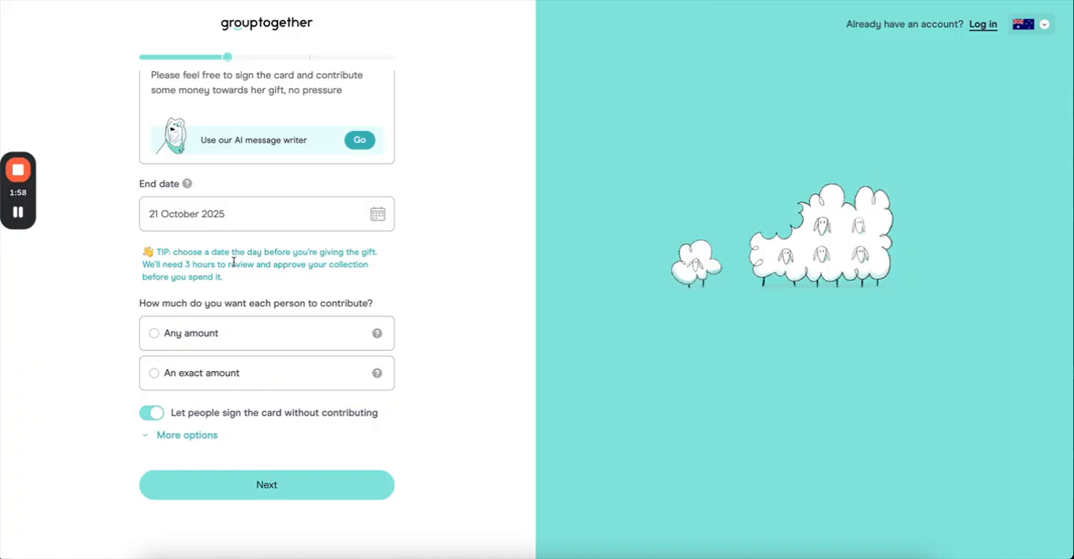
Compare the exact-amount and any-amount contribution choices, and let each person contribute any amount.
click(154, 373)
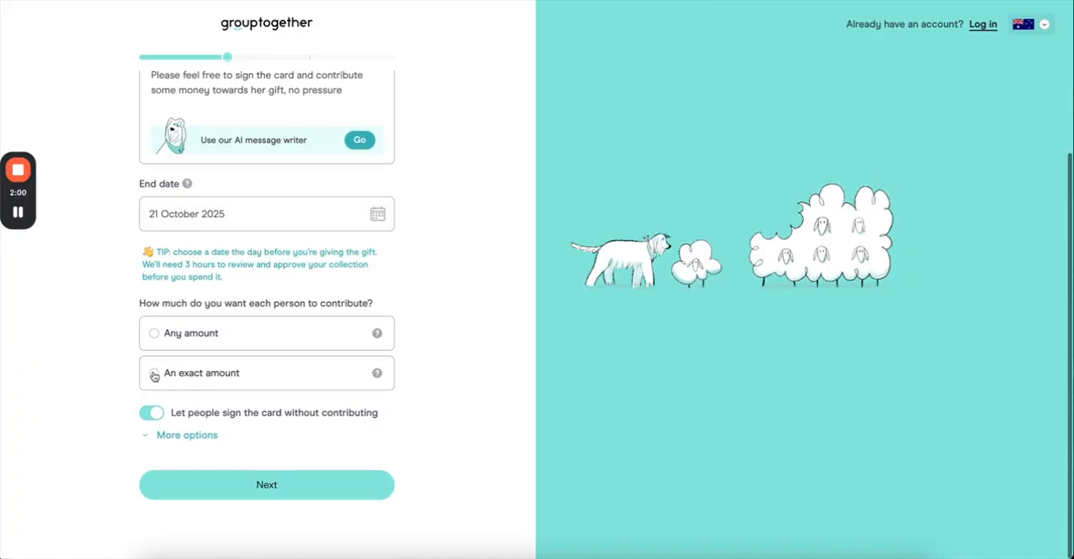
click(154, 333)
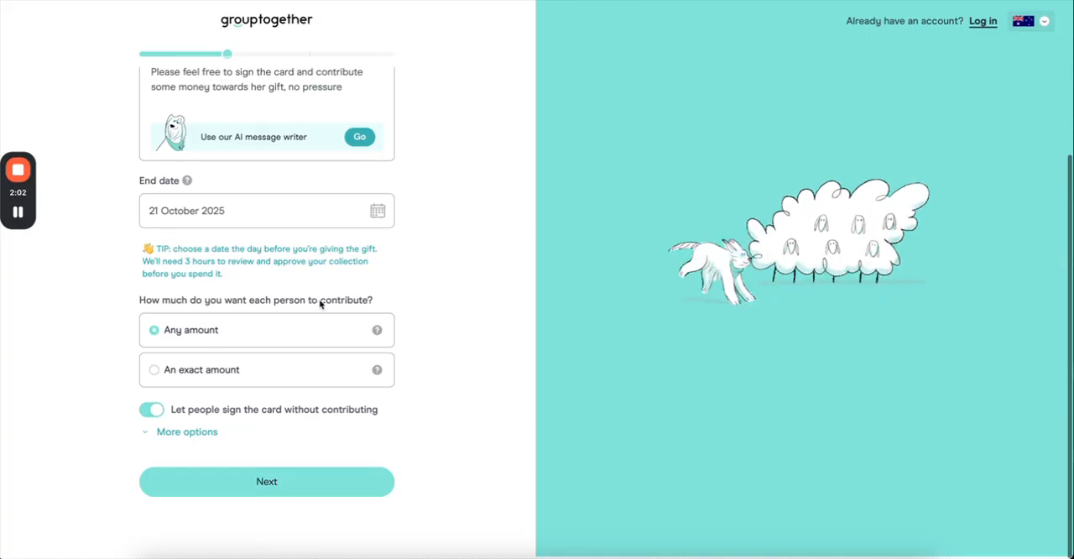
click(178, 373)
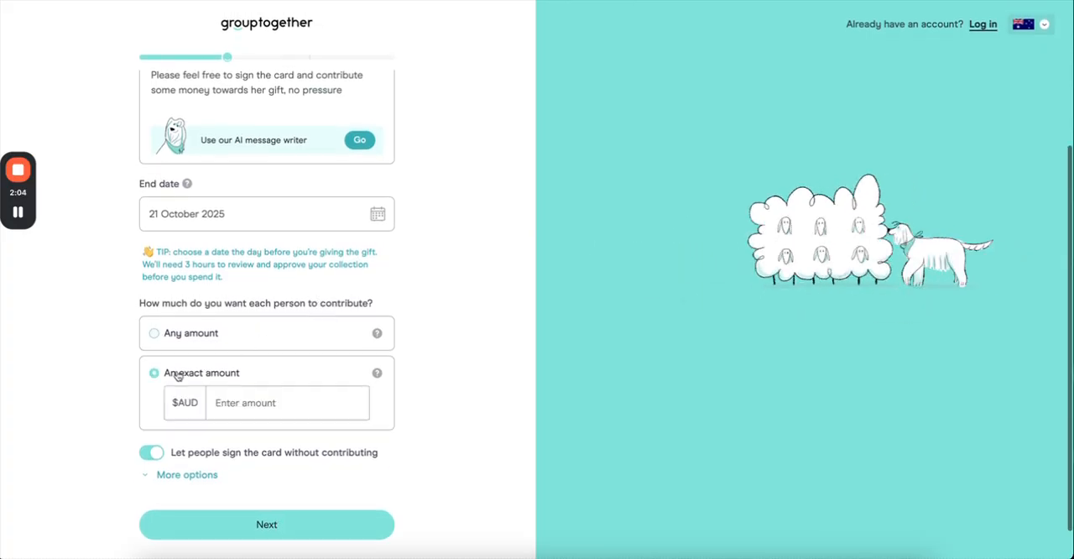
click(155, 334)
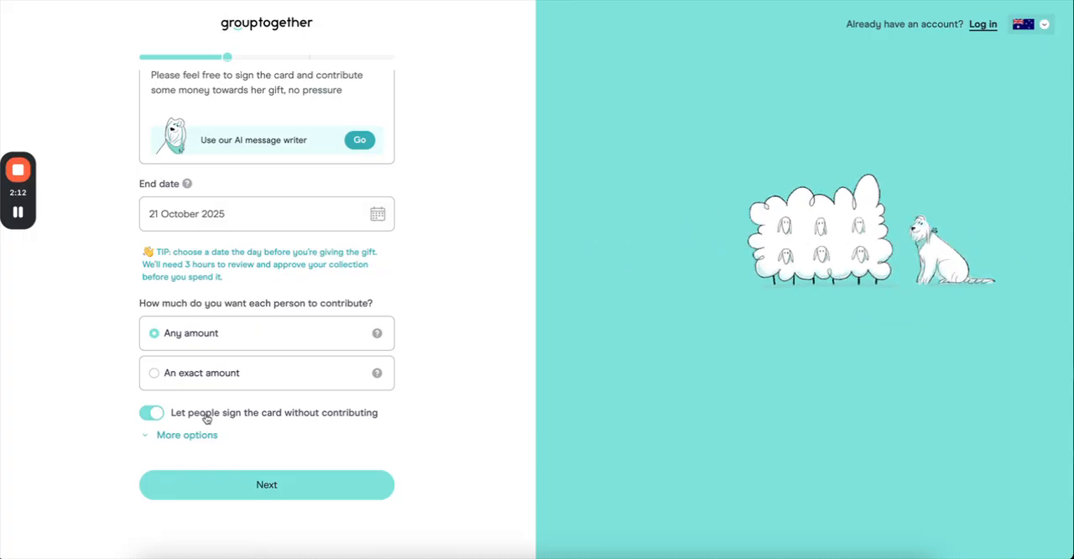
Reveal the additional collection options, such as reminders and promo code, and continue to the card designs.
click(189, 434)
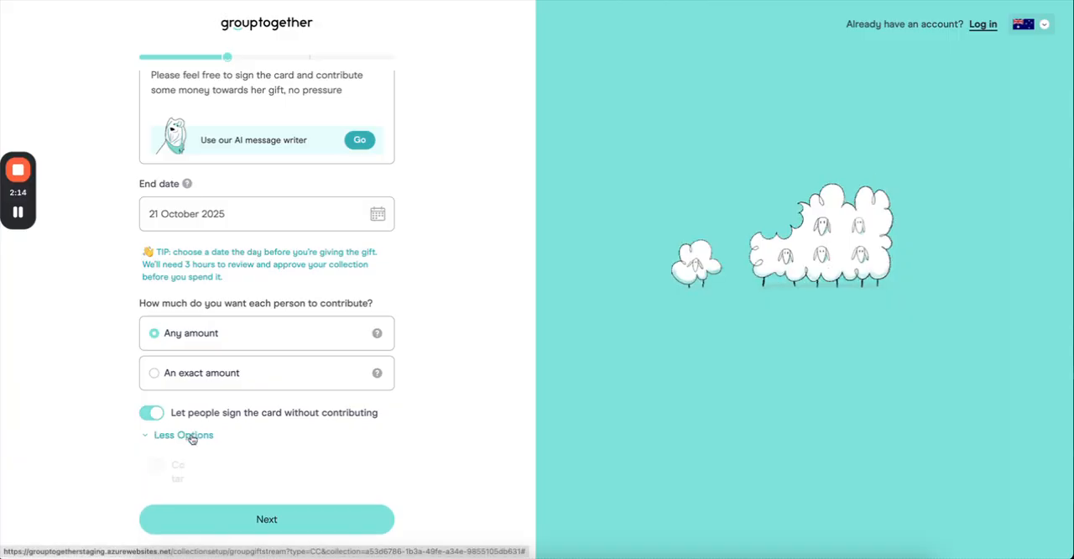
scroll(310, 366, down, 2)
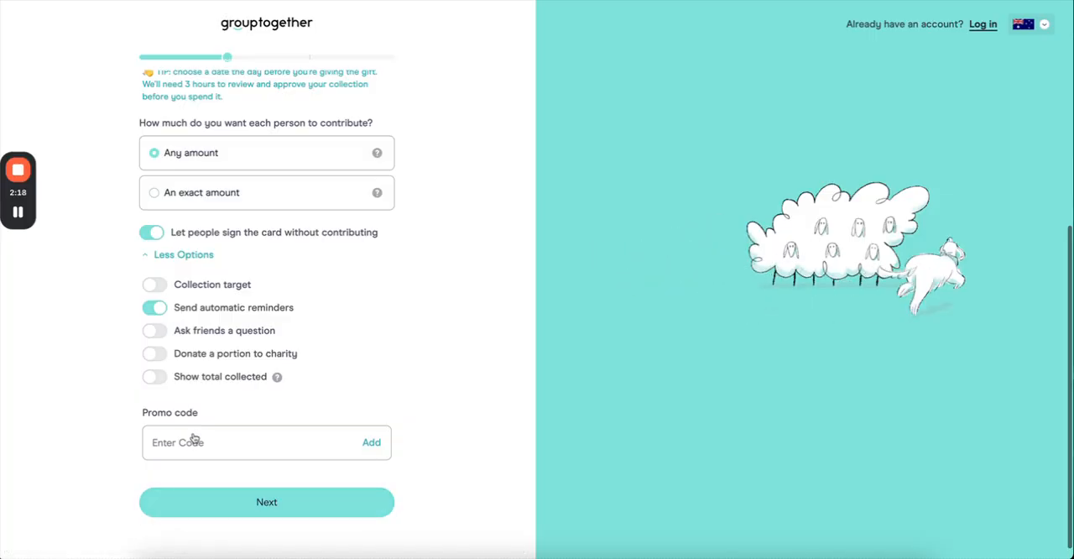
click(17, 213)
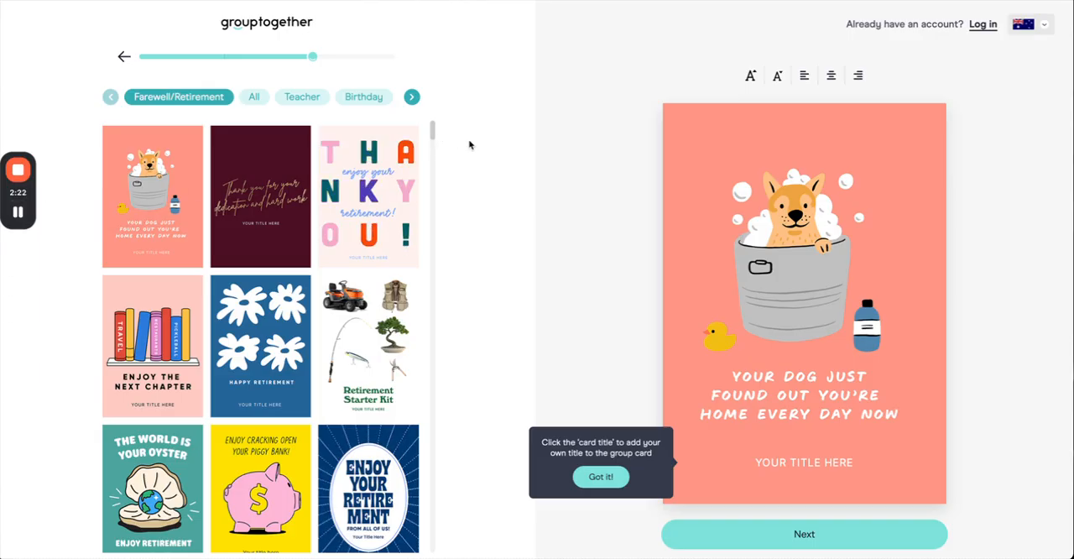
Replace the placeholder title on the bathing dog card with "CIAO" and the recipient's first name in capitals.
scroll(436, 205, down, 1)
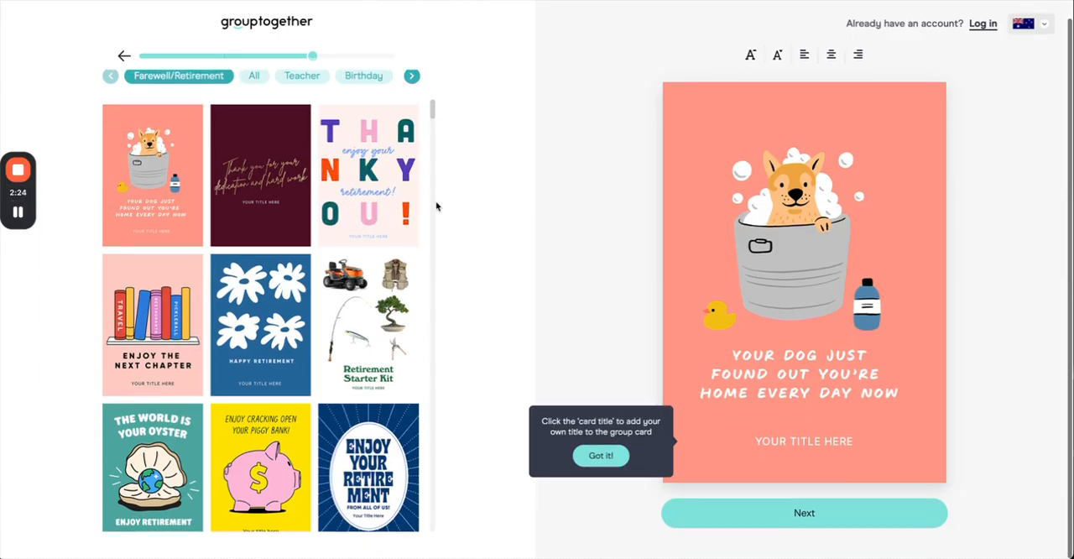
scroll(146, 115, up, 1)
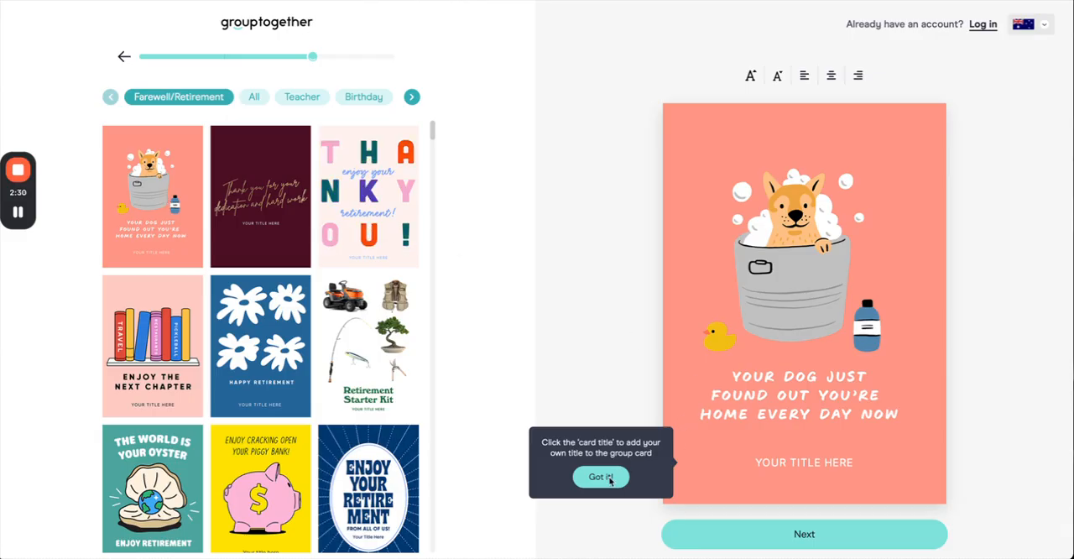
click(601, 477)
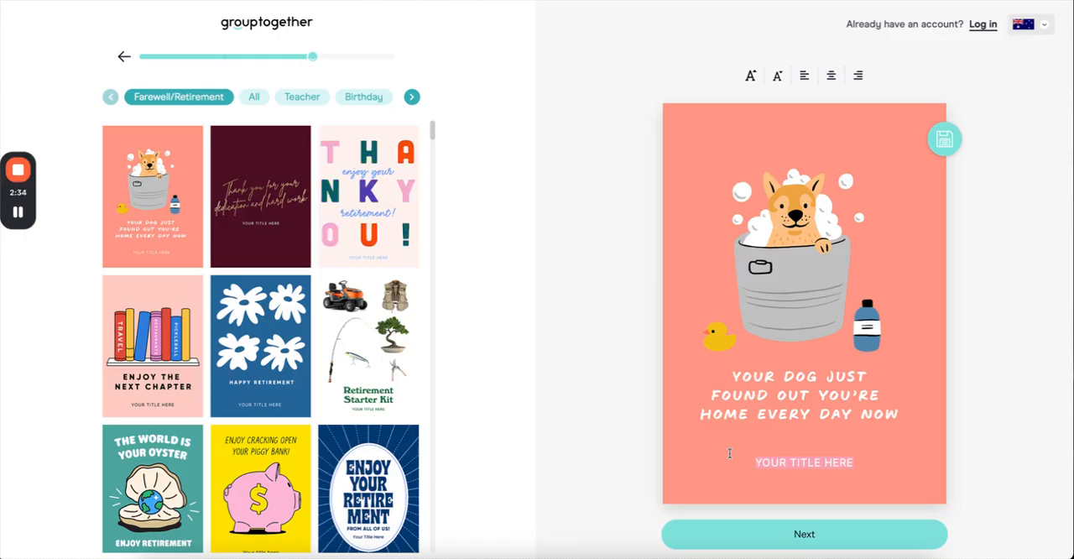
scroll(729, 453, down, 1)
click(807, 442)
key(super+a)
key(BackSpace)
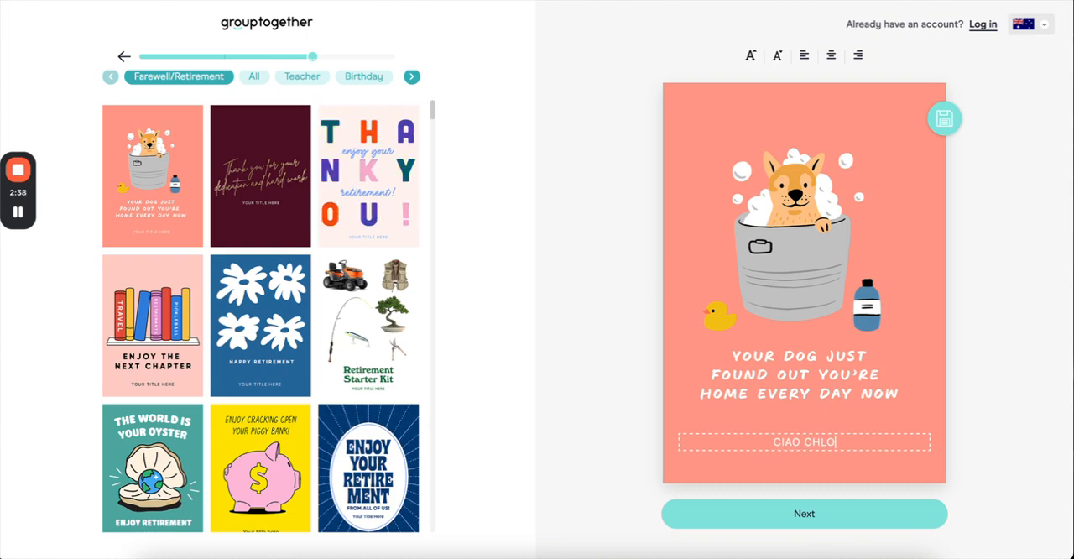
text(CIAO CHLOE)
Enlarge the text of the card title by three size steps.
click(750, 55)
click(751, 55)
click(751, 55)
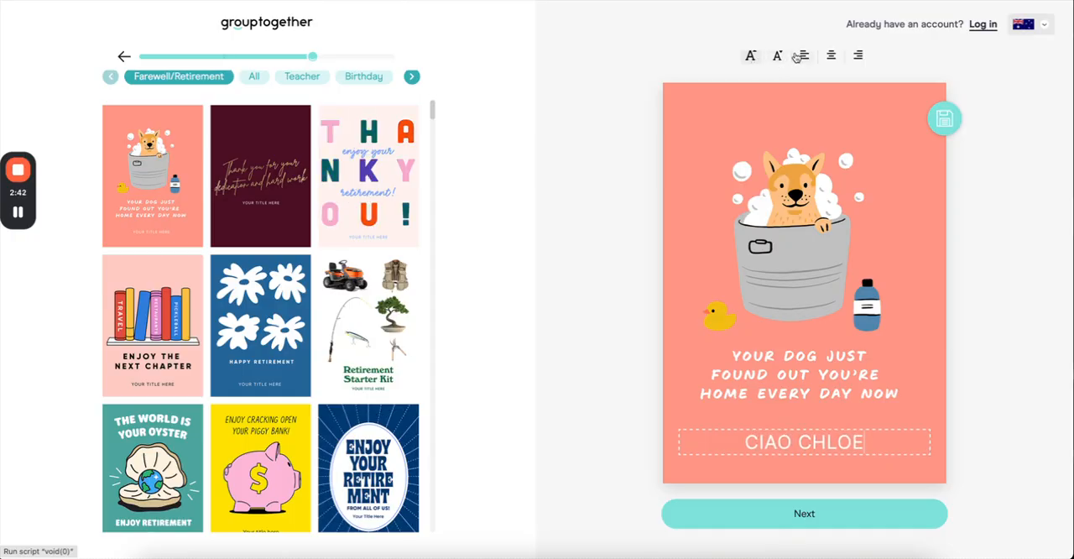
Preview the group's view as far as the Sign the card page, and publish the collection under an account.
click(810, 515)
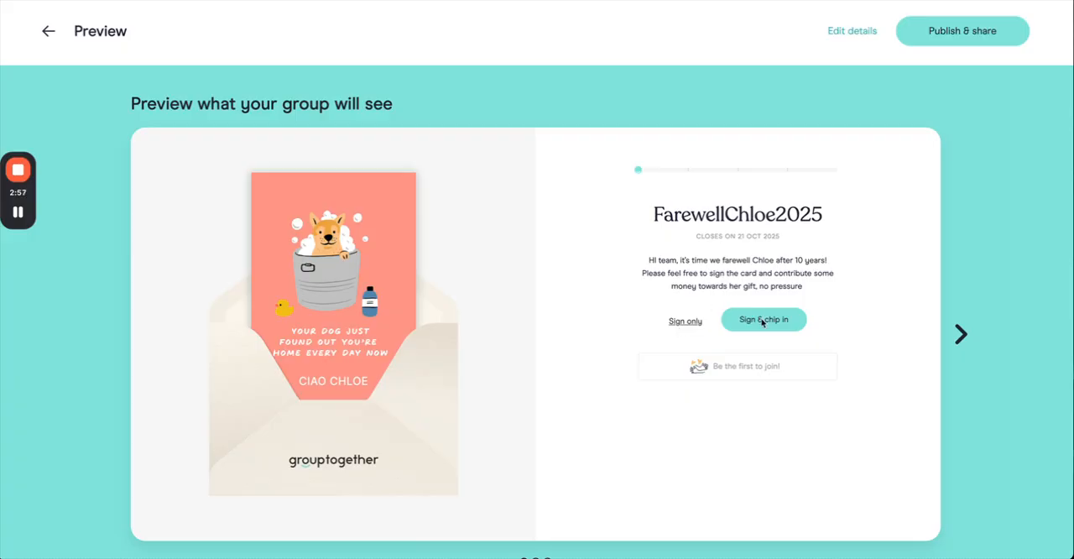
click(958, 334)
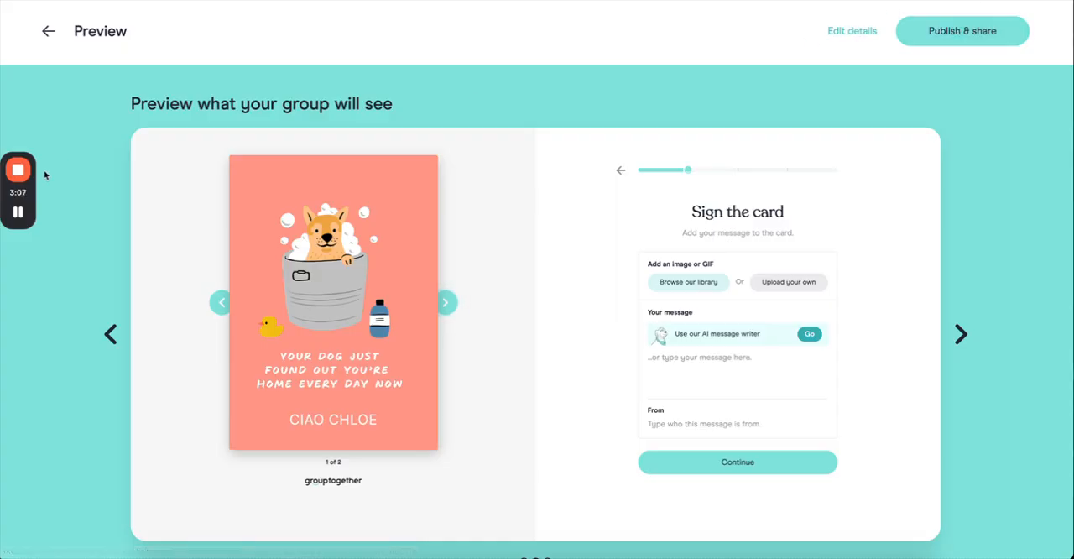
click(18, 212)
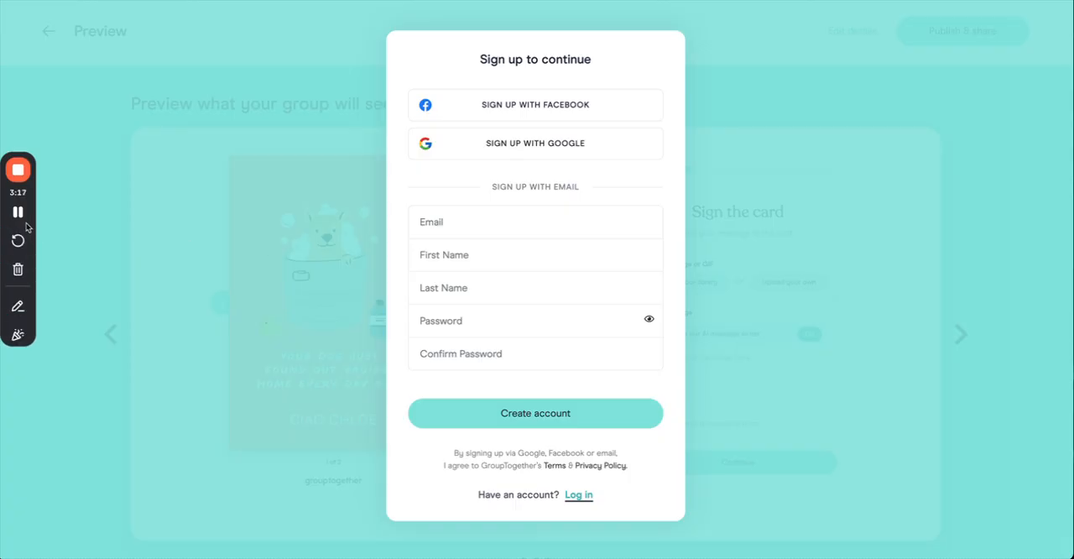
click(19, 212)
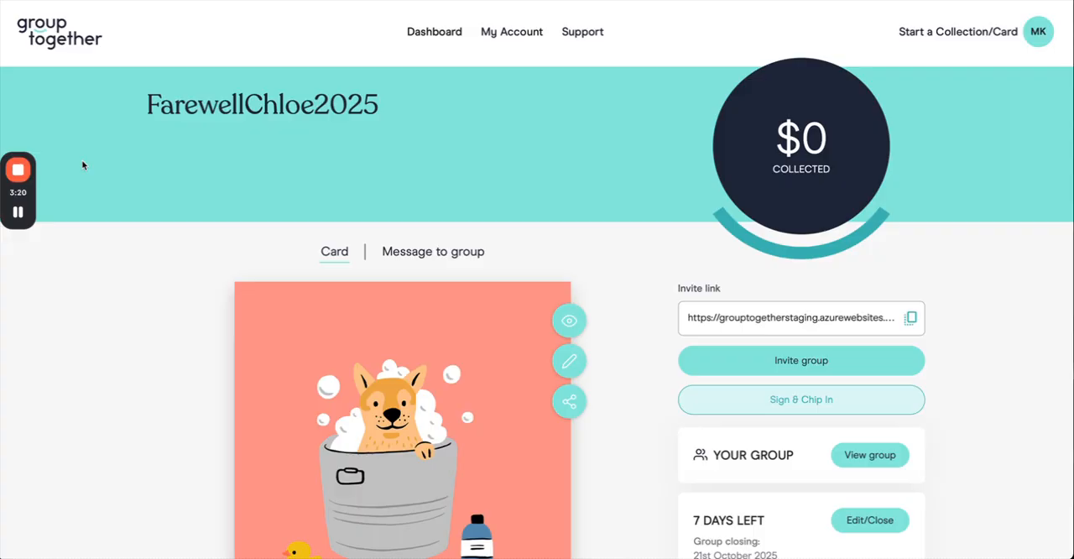
Look over the published collection's dashboard and copy its invite link.
scroll(83, 165, down, 3)
scroll(82, 165, up, 3)
scroll(238, 157, down, 1)
scroll(238, 157, up, 3)
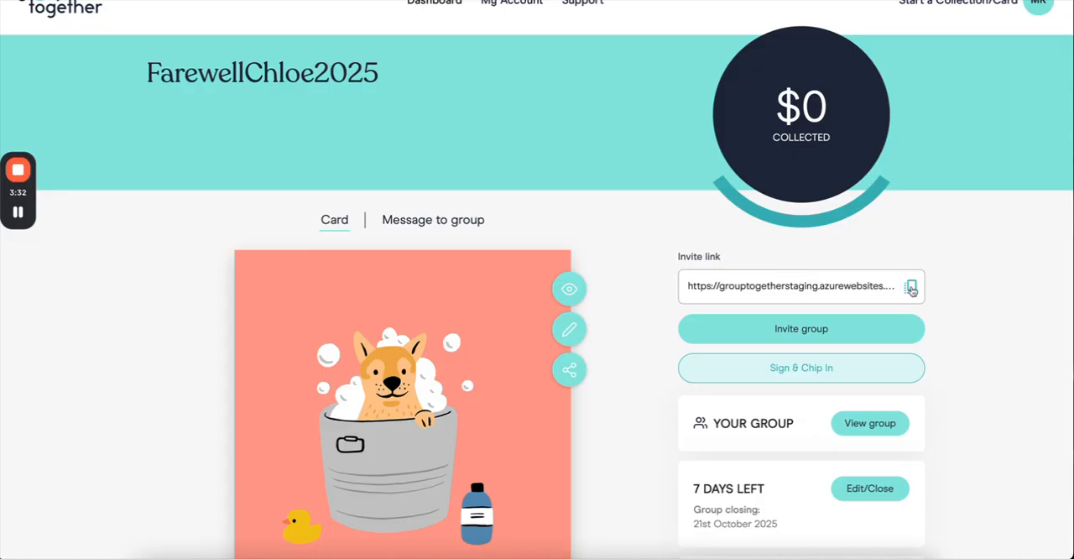
click(911, 288)
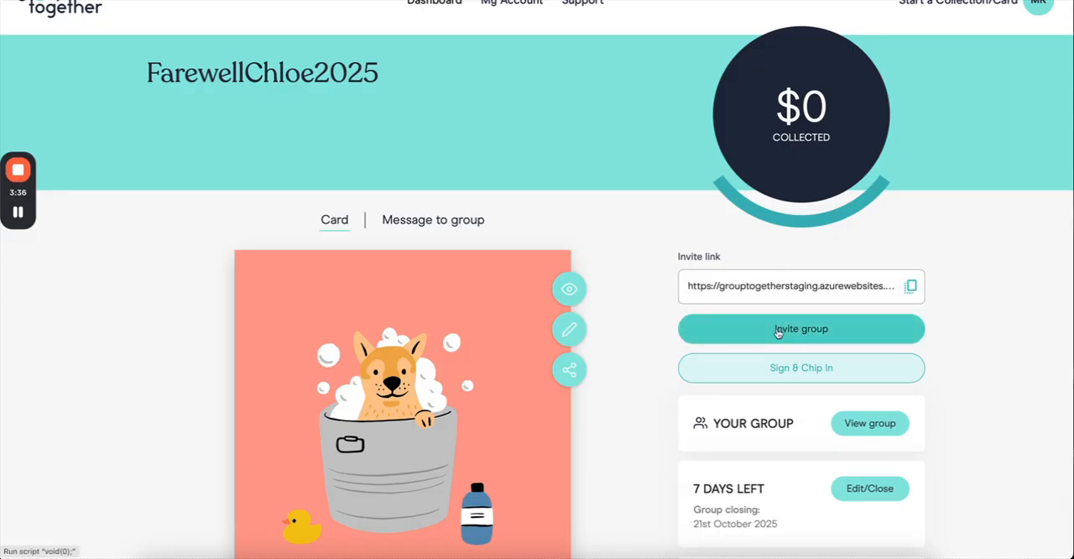
Examine the options for inviting the group: sharing the link, the email invitee list and entering email addresses.
click(779, 329)
click(662, 75)
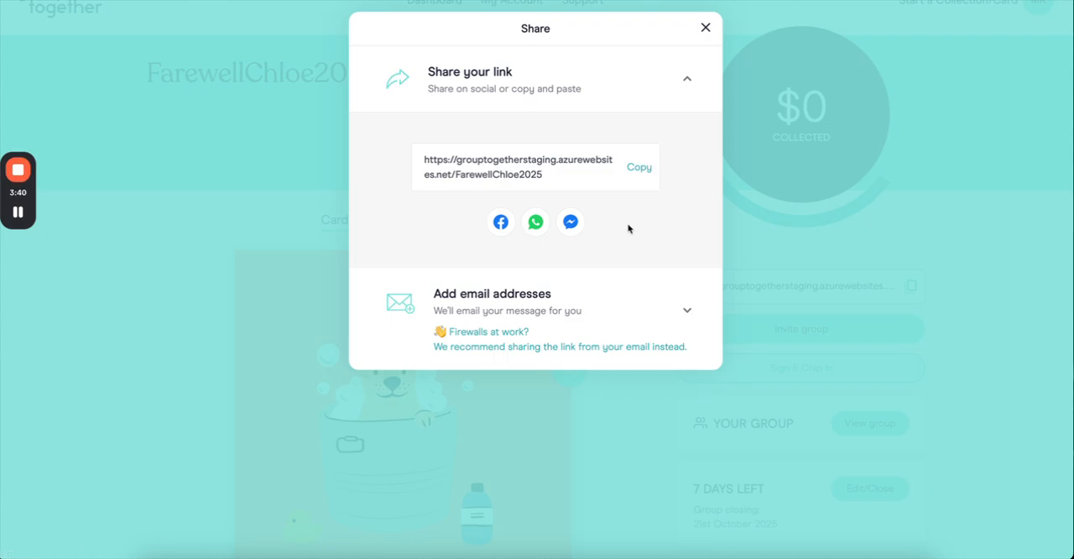
click(664, 302)
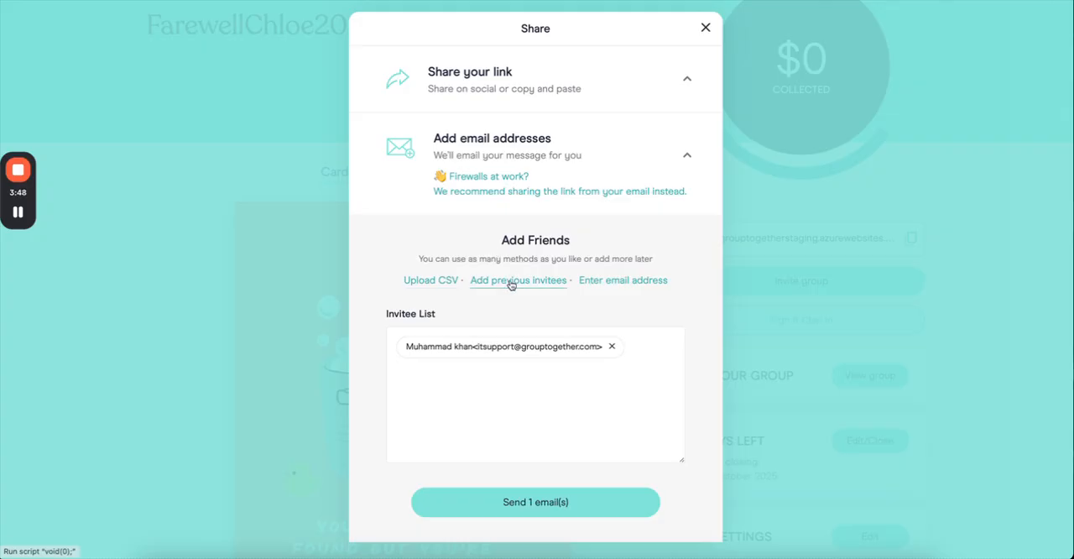
click(589, 281)
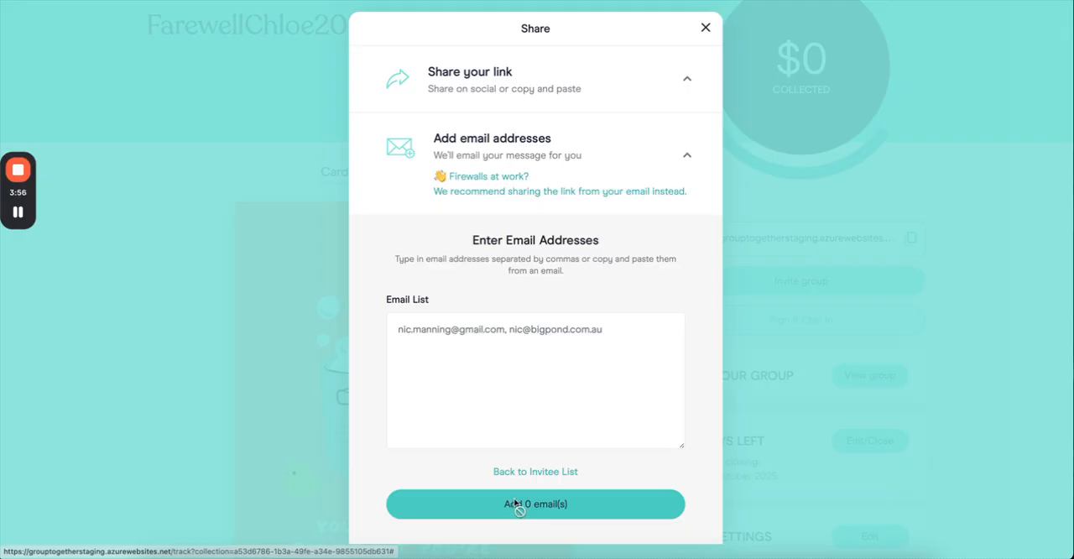
click(635, 102)
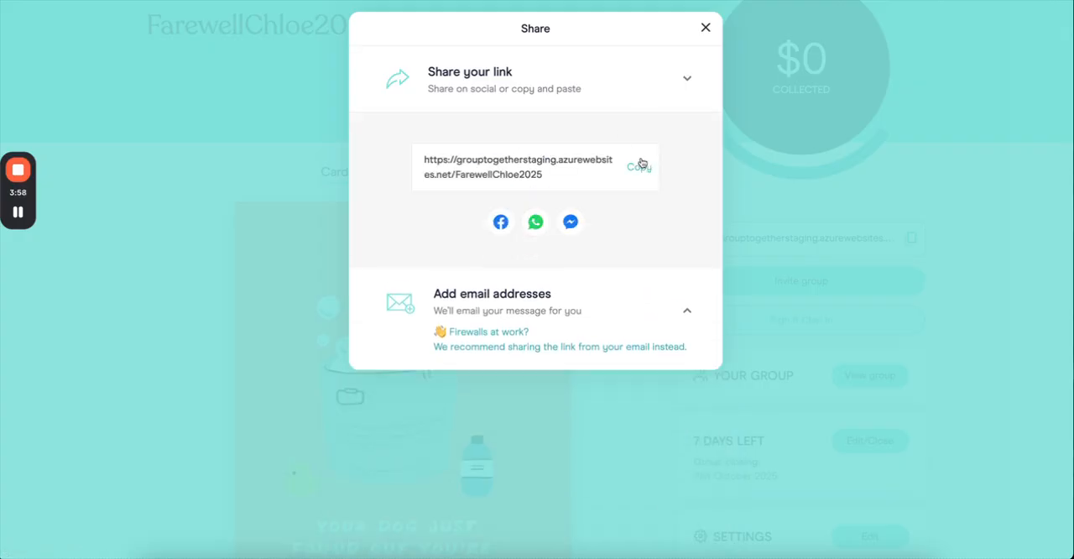
click(636, 290)
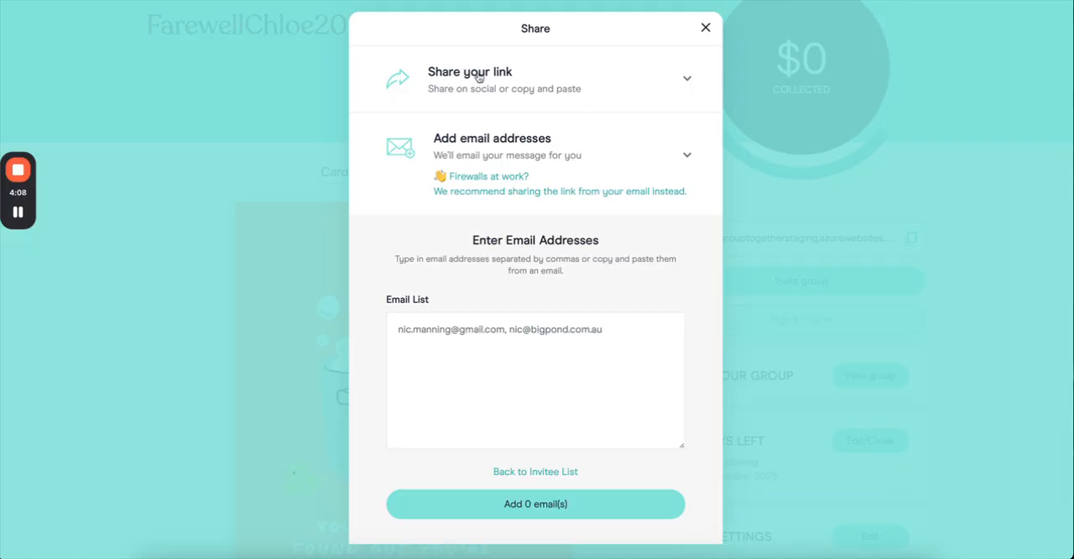
click(17, 211)
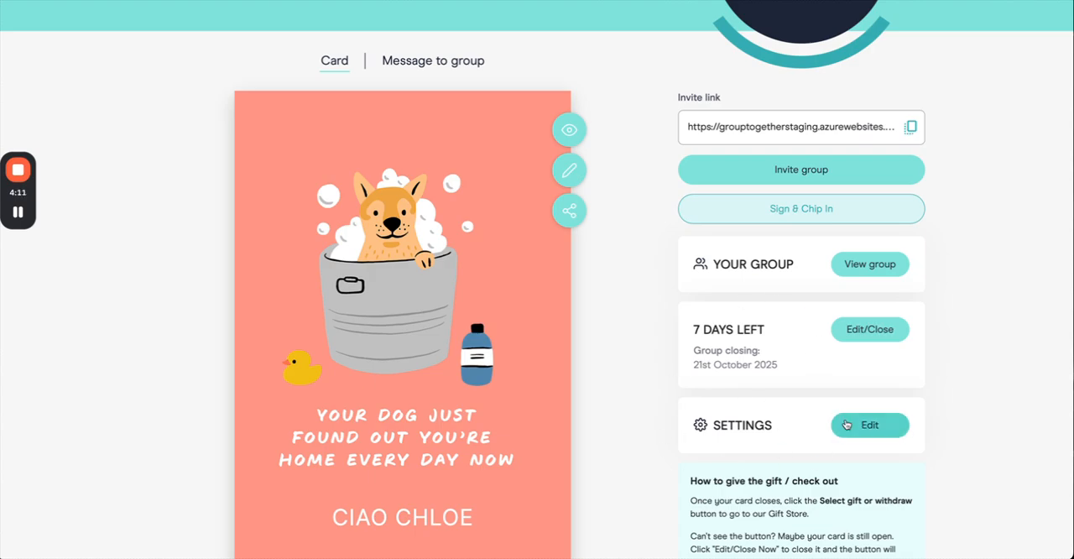
Review the collection's settings, and examine the options for updating its close date or closing it now.
click(846, 424)
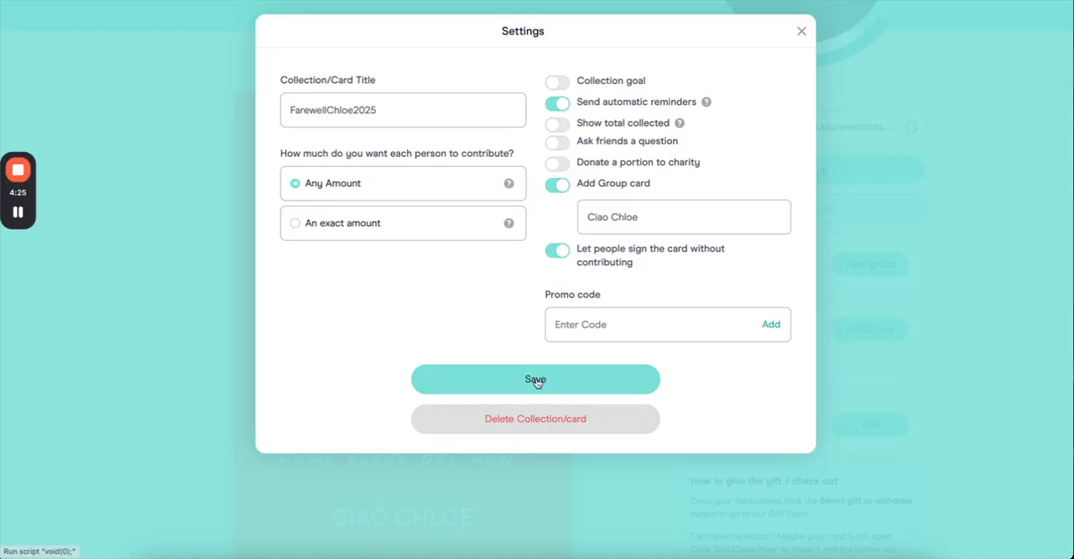
click(505, 381)
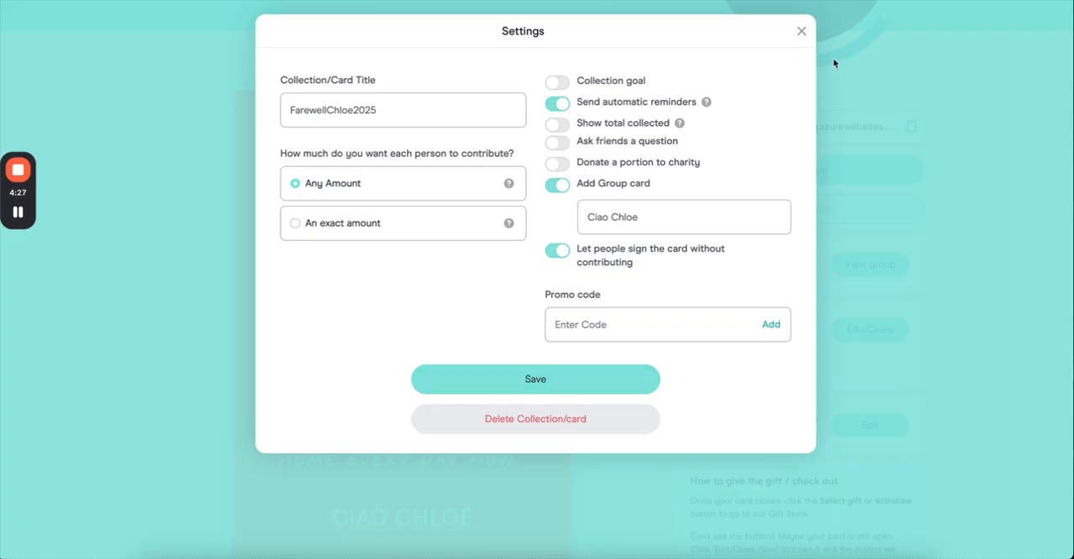
click(869, 329)
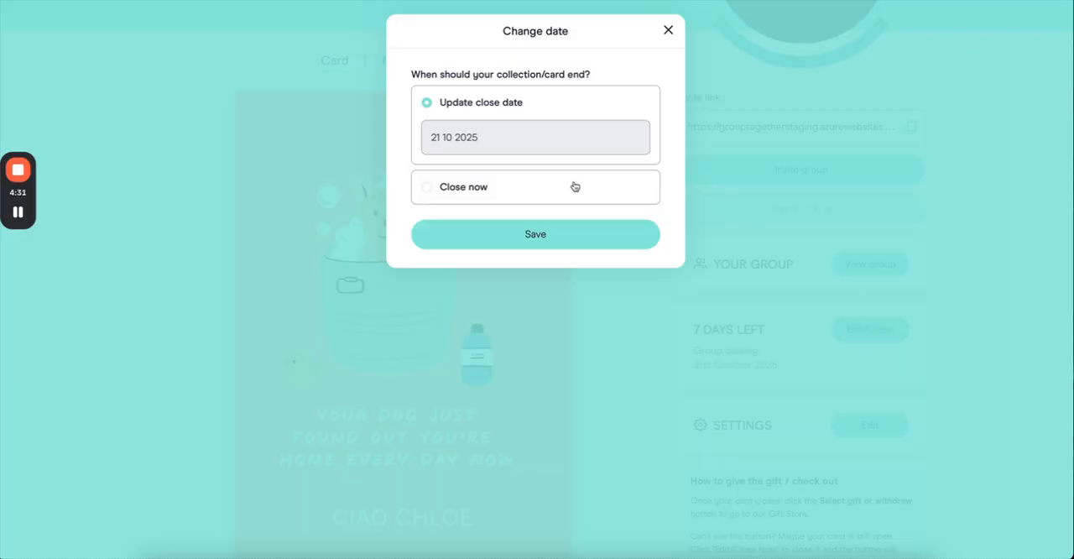
click(562, 146)
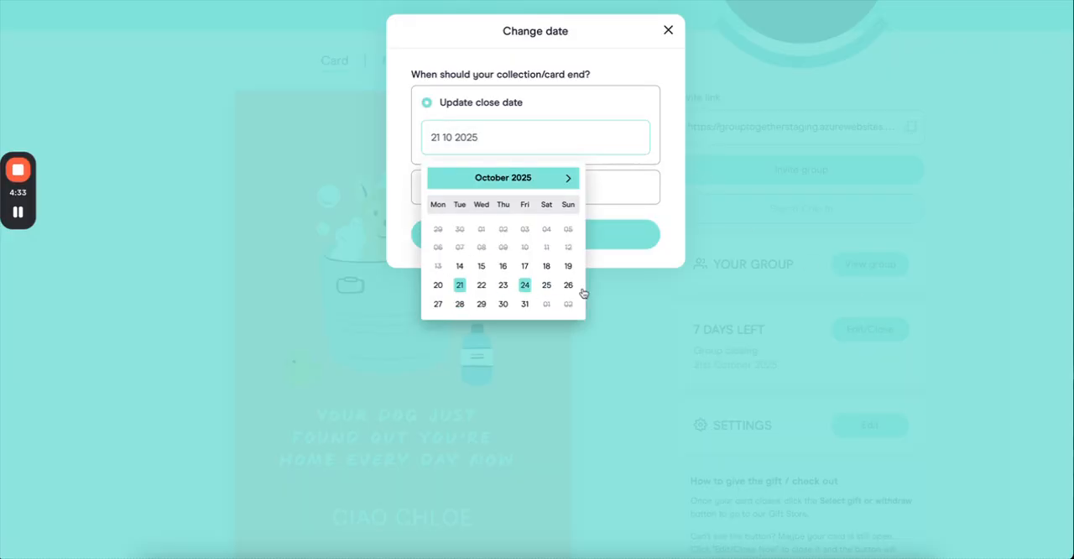
click(667, 32)
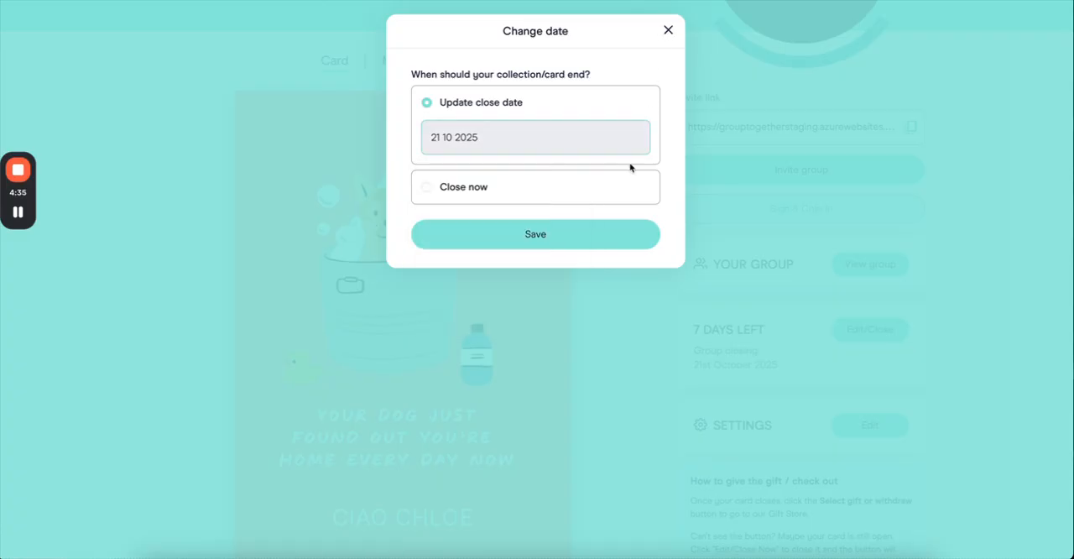
click(668, 31)
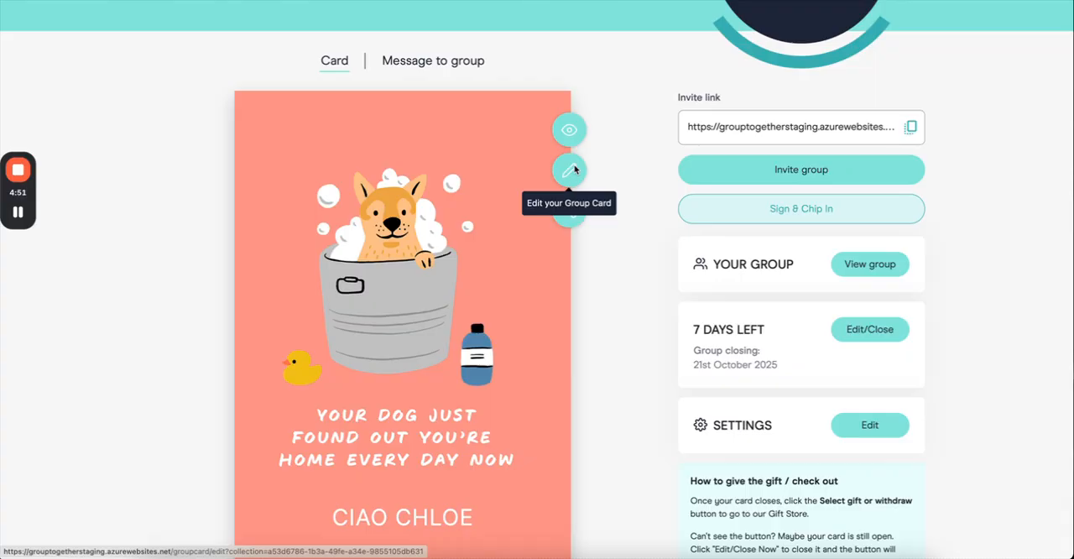
Look over the group card's cover, back cover and layout tools in the card editor, and return to Track & Manage.
click(569, 170)
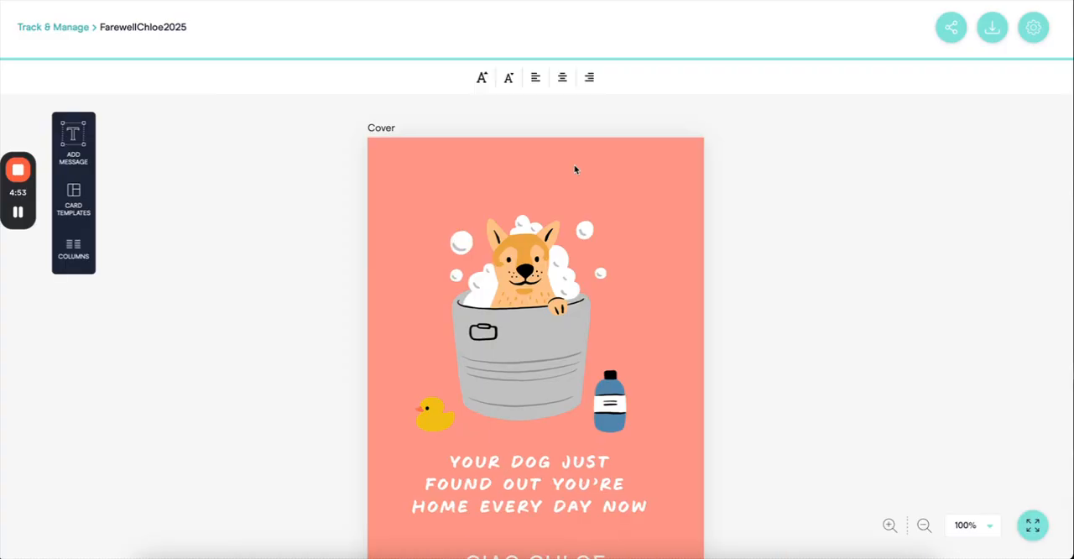
scroll(575, 170, down, 6)
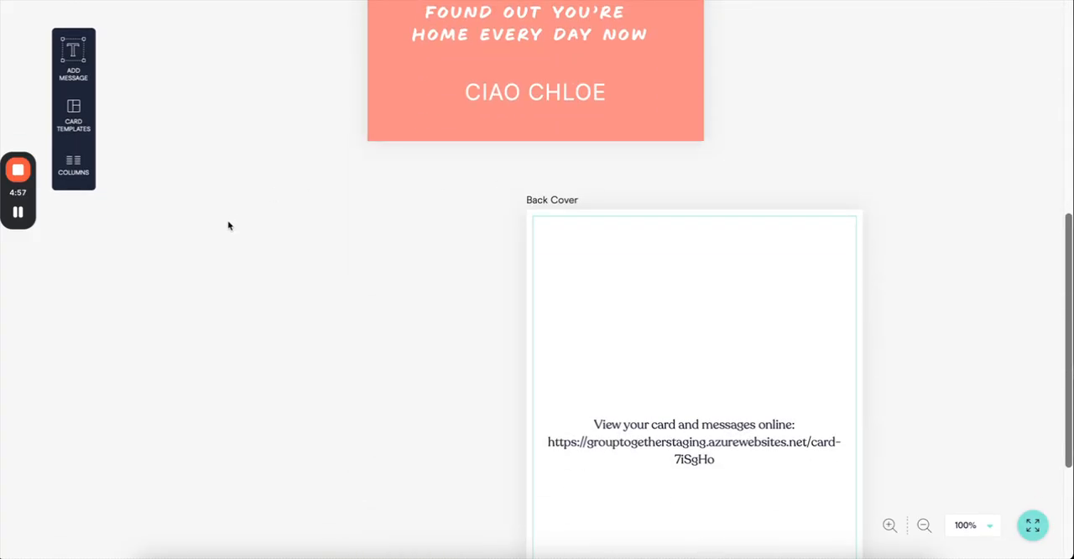
scroll(328, 246, up, 5)
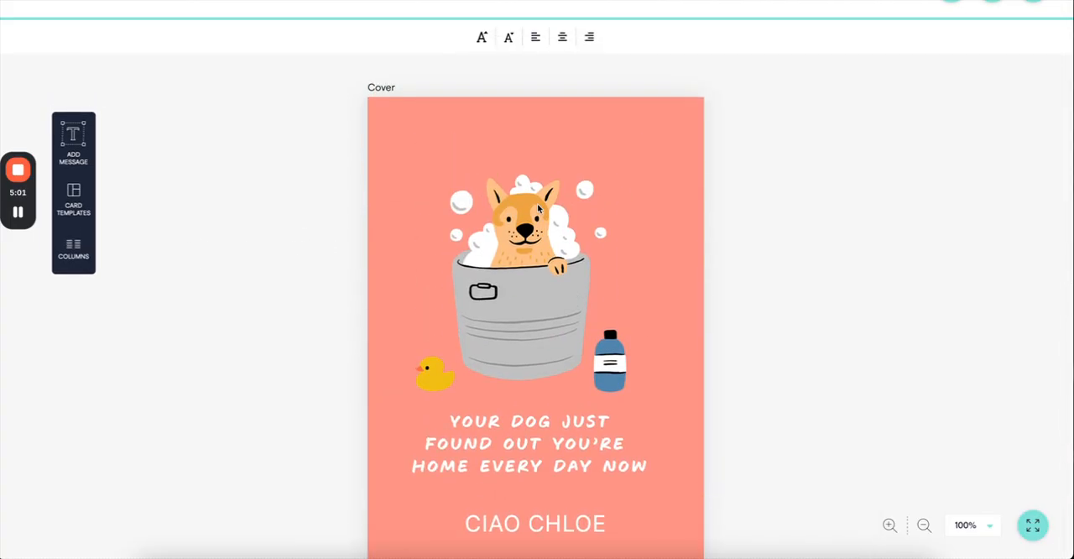
scroll(539, 208, up, 1)
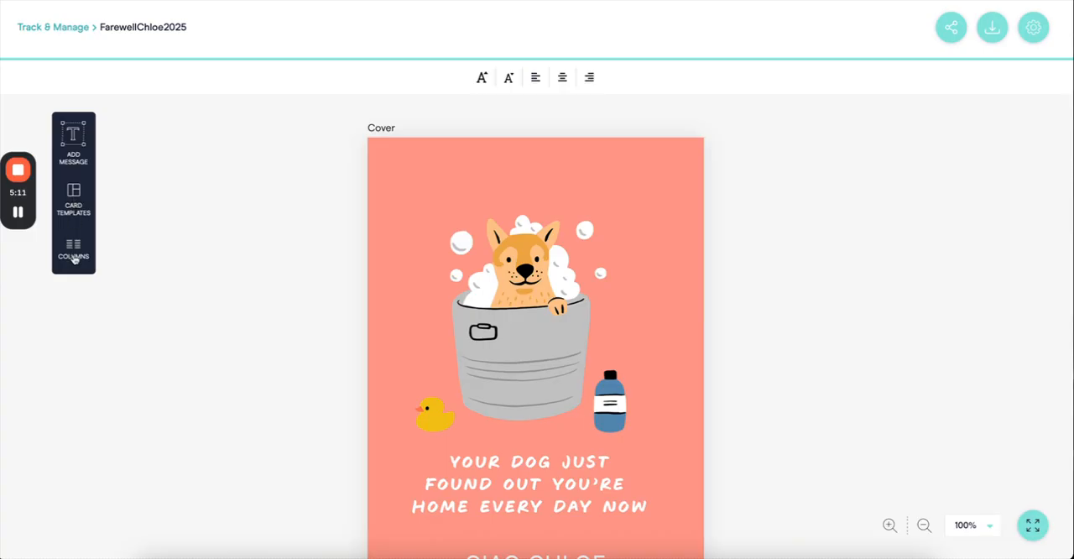
click(79, 27)
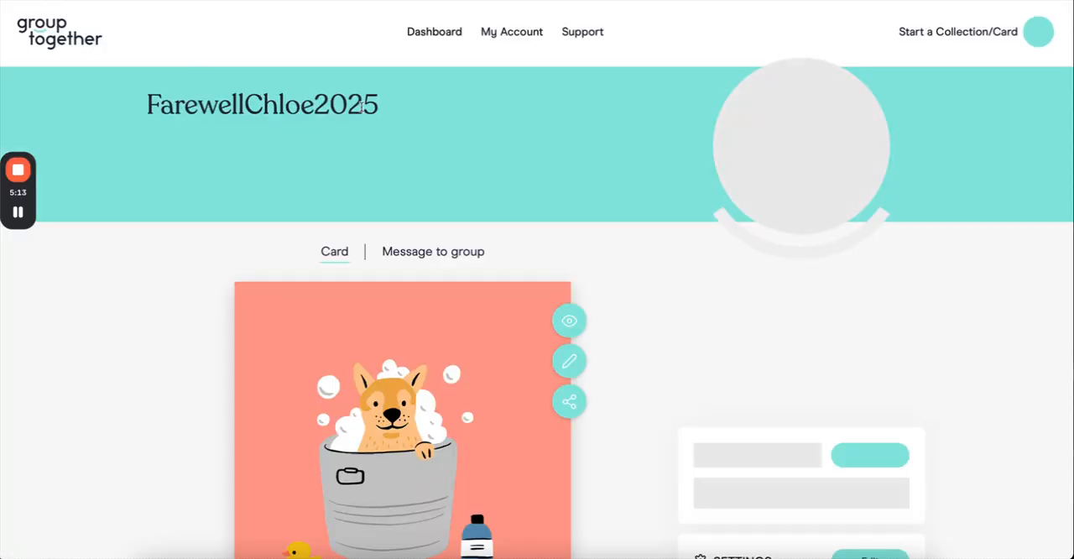